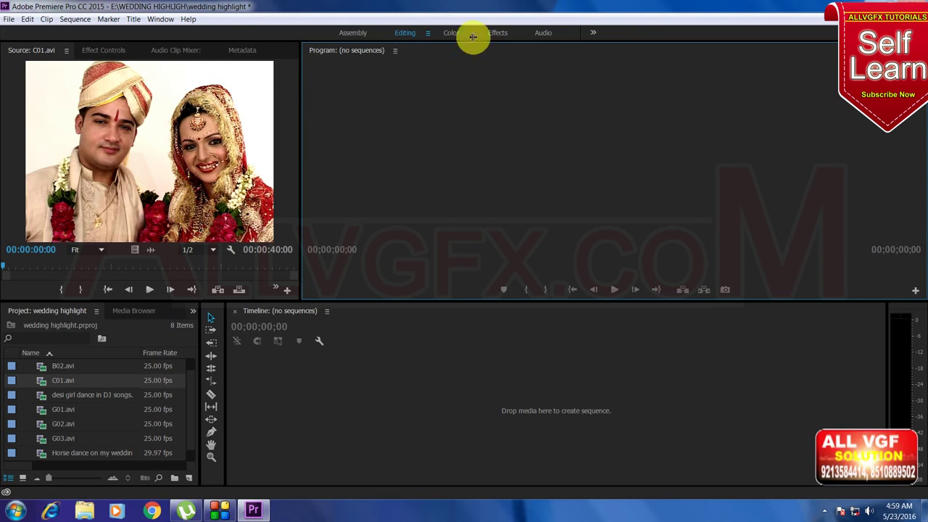
Step: Open the New Sequence dialog from the File > New menu
left_click(8, 23)
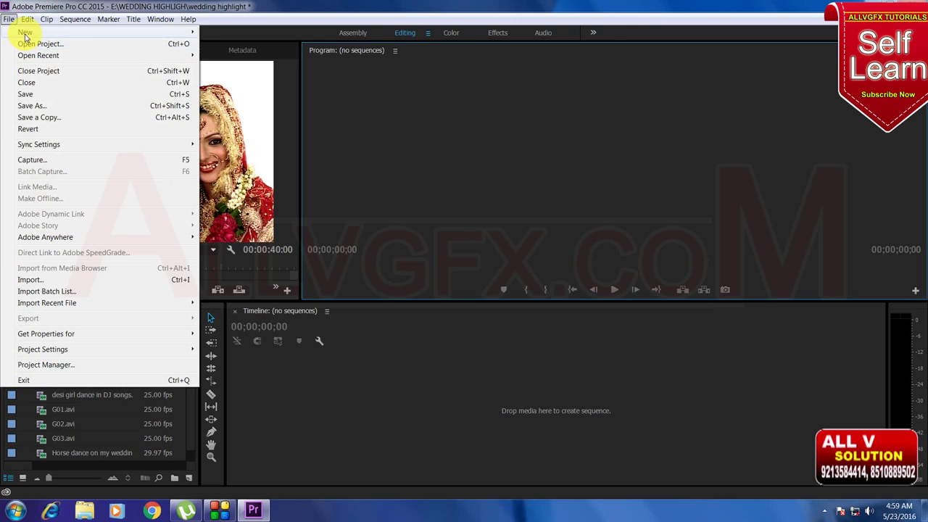
mouse_move(25, 36)
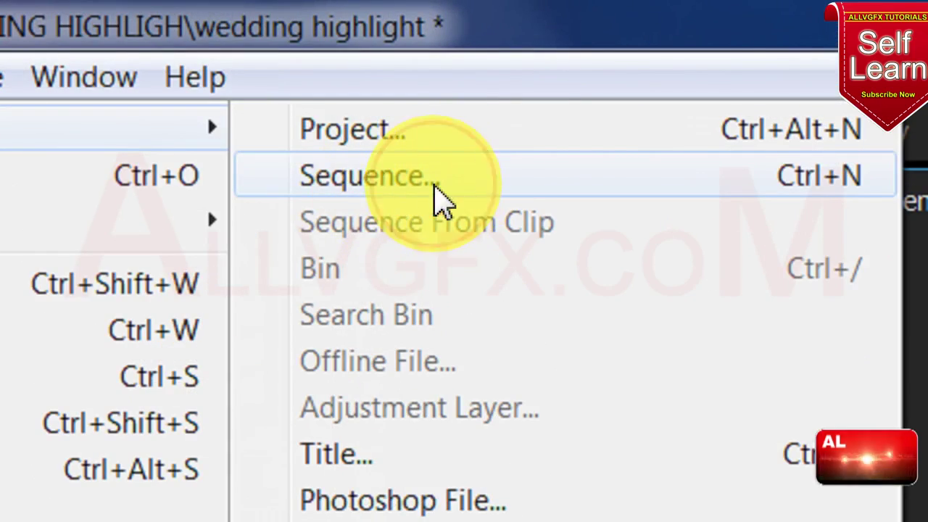
left_click(433, 185)
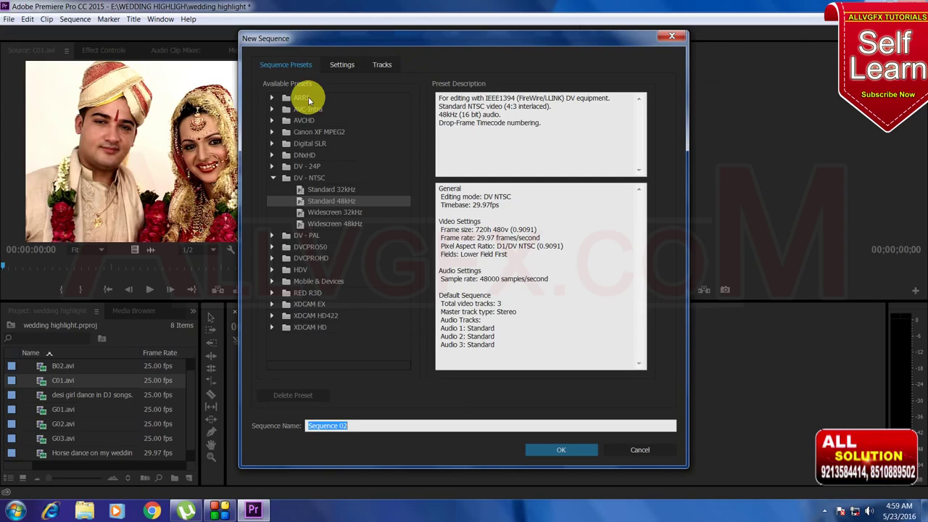
Step: Compare the DV - NTSC Standard 32kHz and Widescreen 32kHz presets, selecting Widescreen 32kHz
left_click(272, 98)
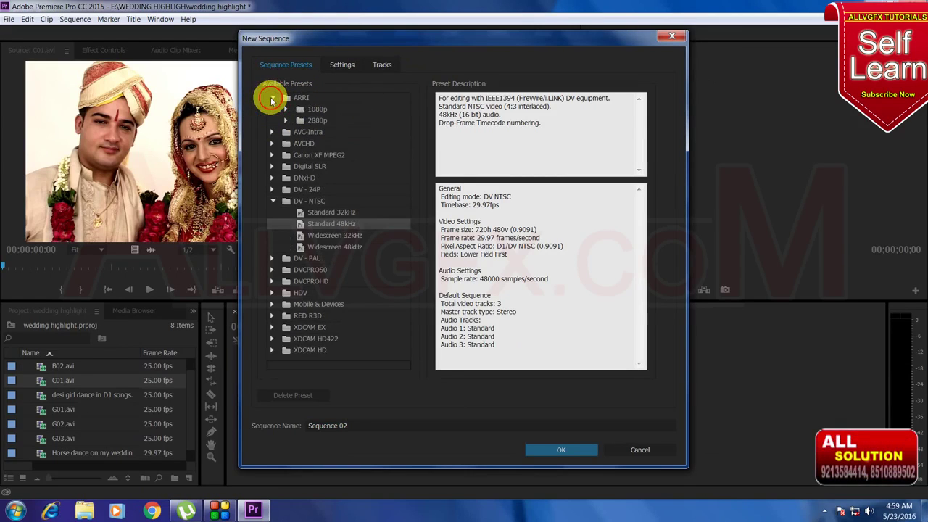
left_click(272, 99)
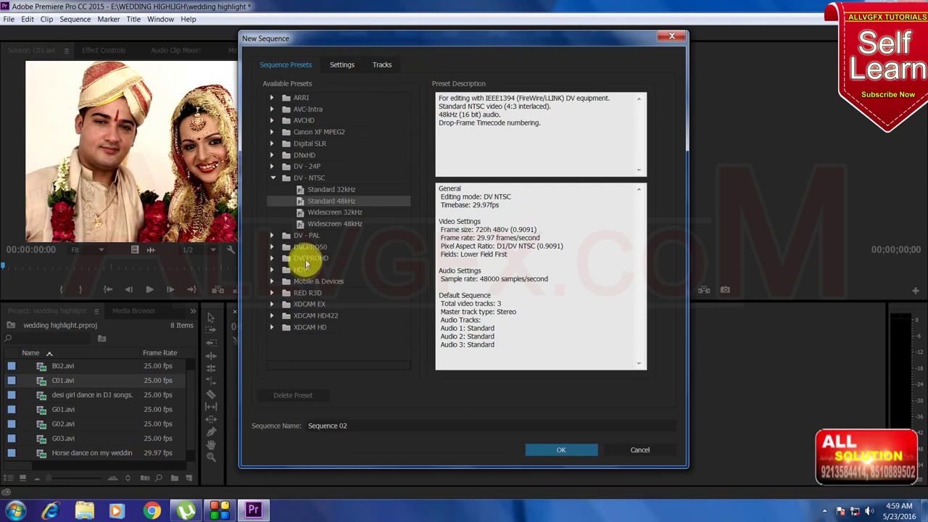
left_click(333, 190)
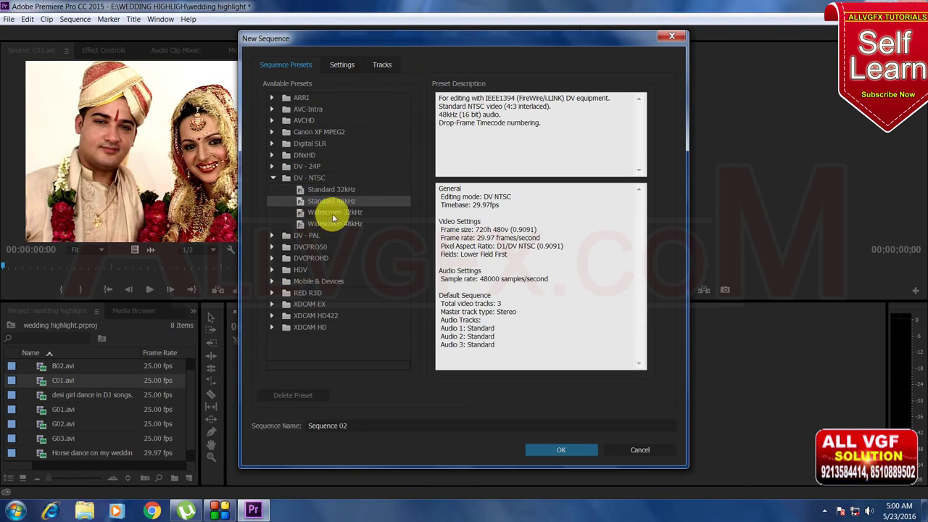
left_click(333, 212)
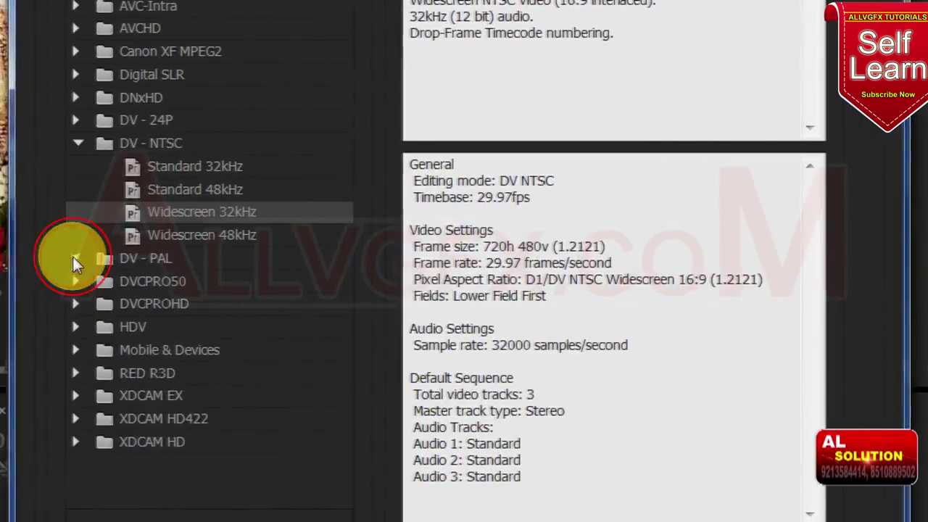
Step: Try DV - PAL Standard 32kHz, then settle on DV - PAL Standard 48kHz (720x576, 25 fps)
left_click(74, 259)
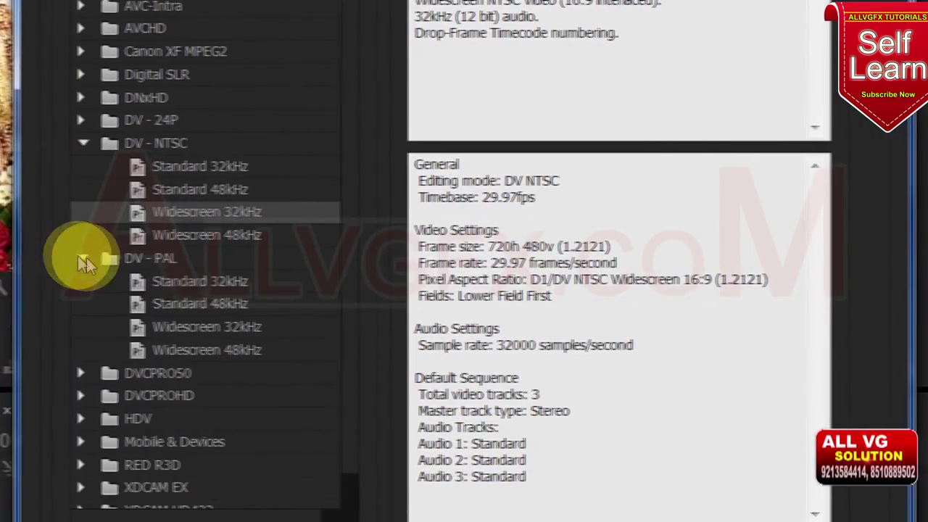
left_click(171, 282)
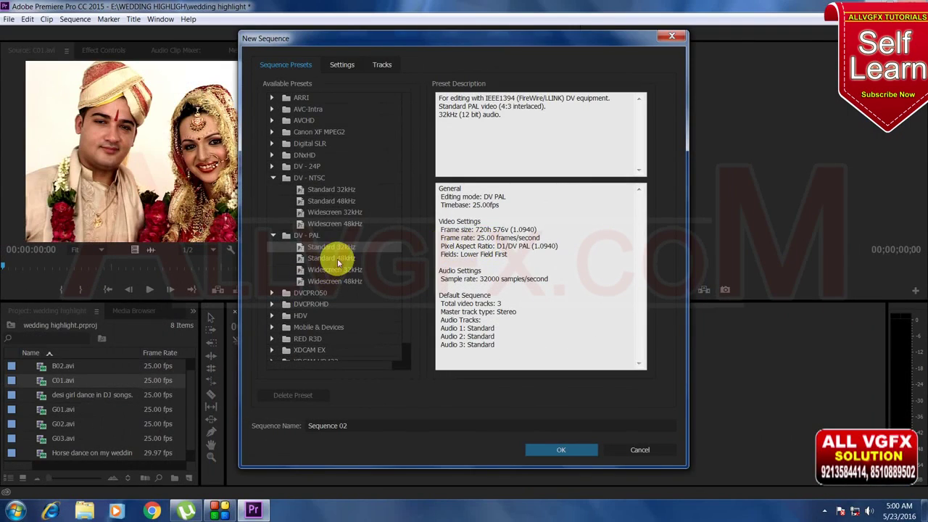
left_click(333, 258)
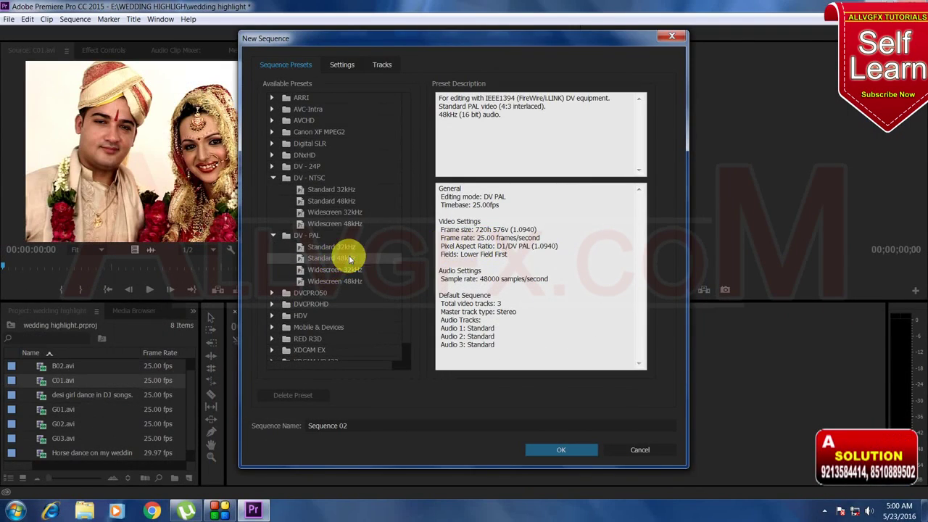
left_click(273, 235)
left_click(273, 247)
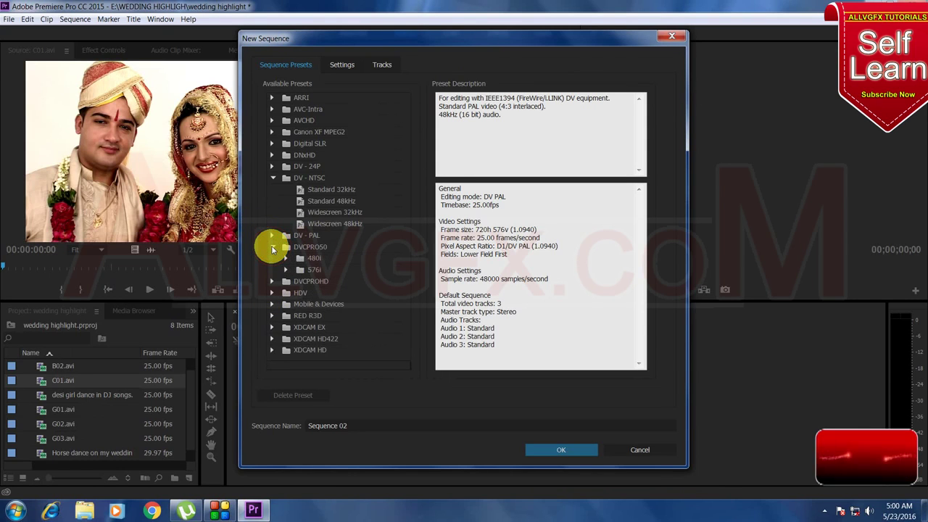
left_click(273, 248)
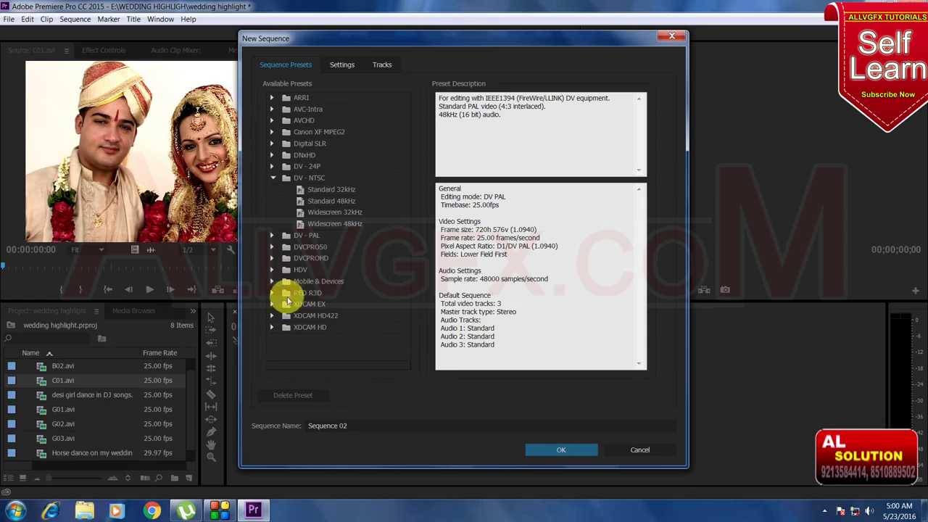
Step: Preview the HDV 1080 and 720p24/25/30 presets, then select HDV 1080i25 (50i)
left_click(273, 269)
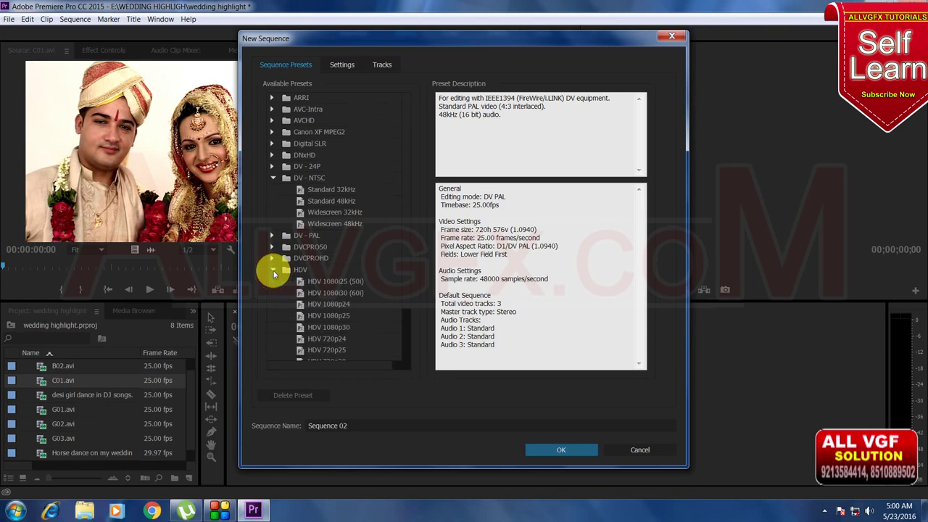
left_click(322, 280)
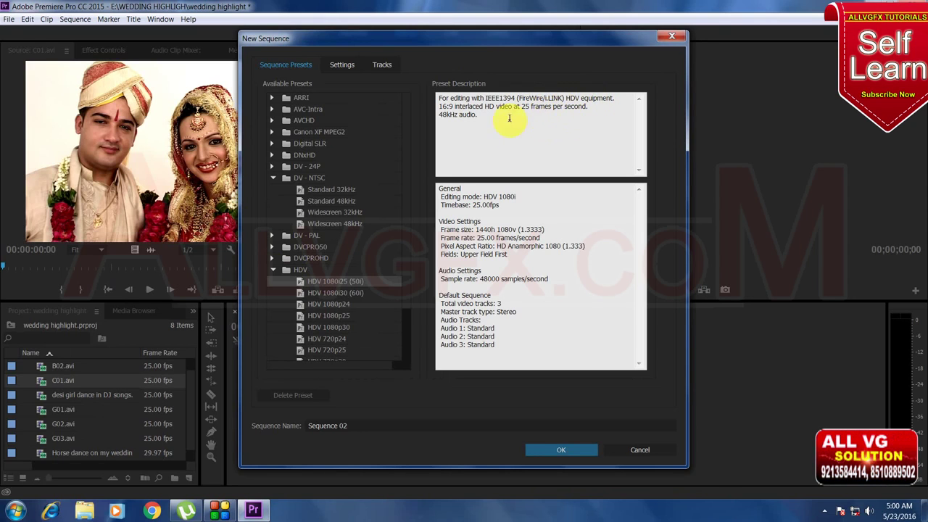
left_click(345, 293)
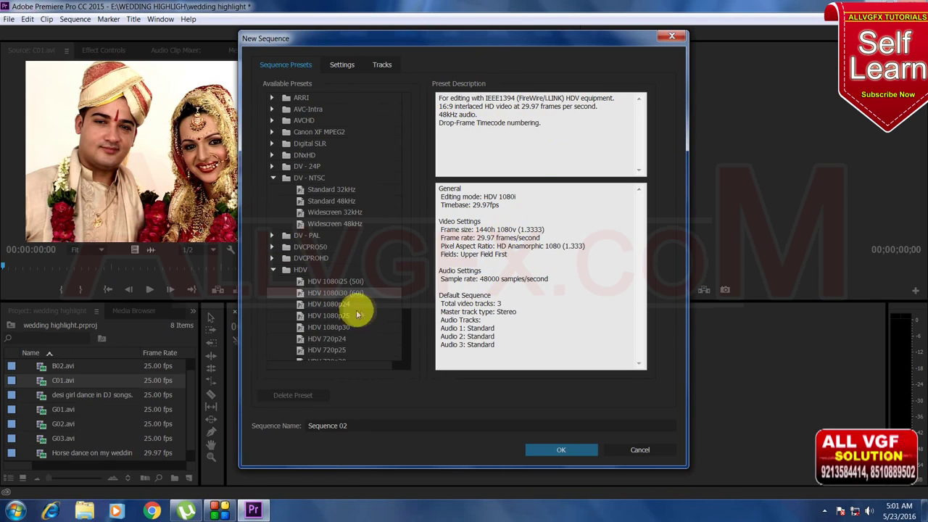
left_click(325, 316)
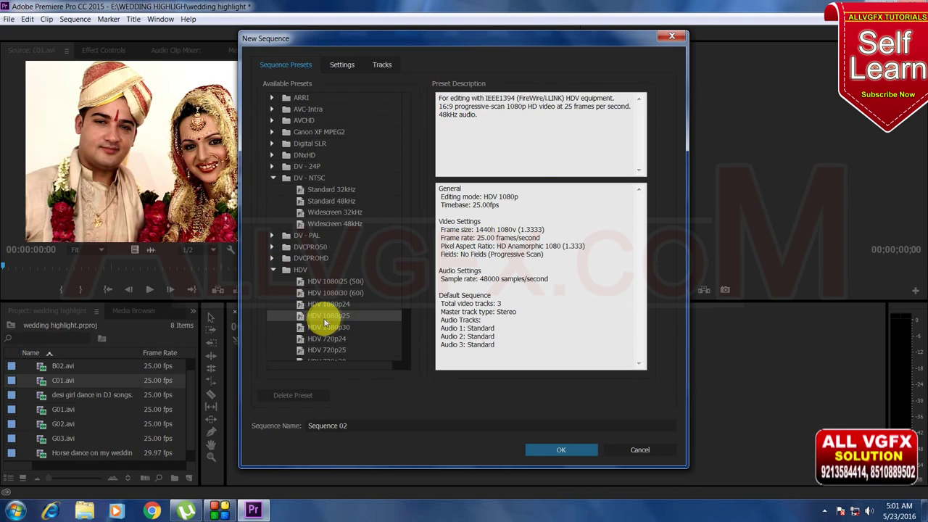
left_click(337, 328)
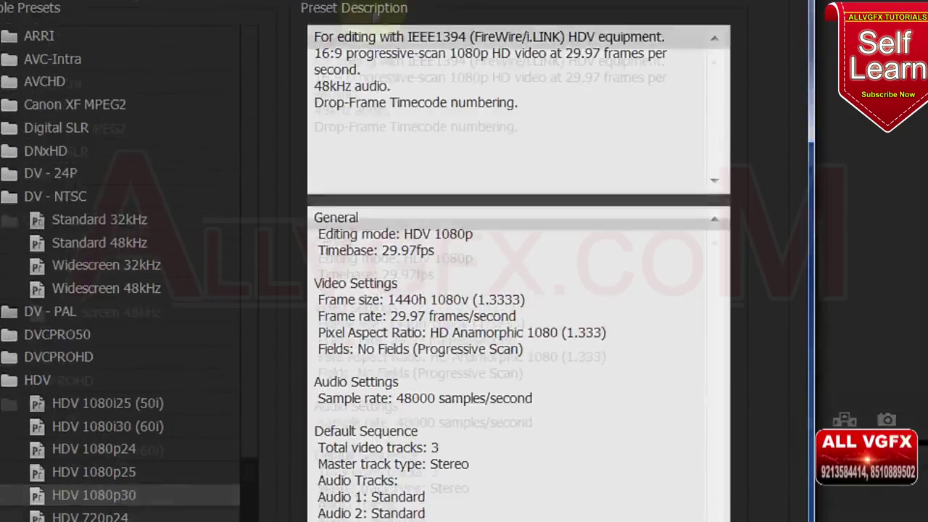
left_click(114, 459)
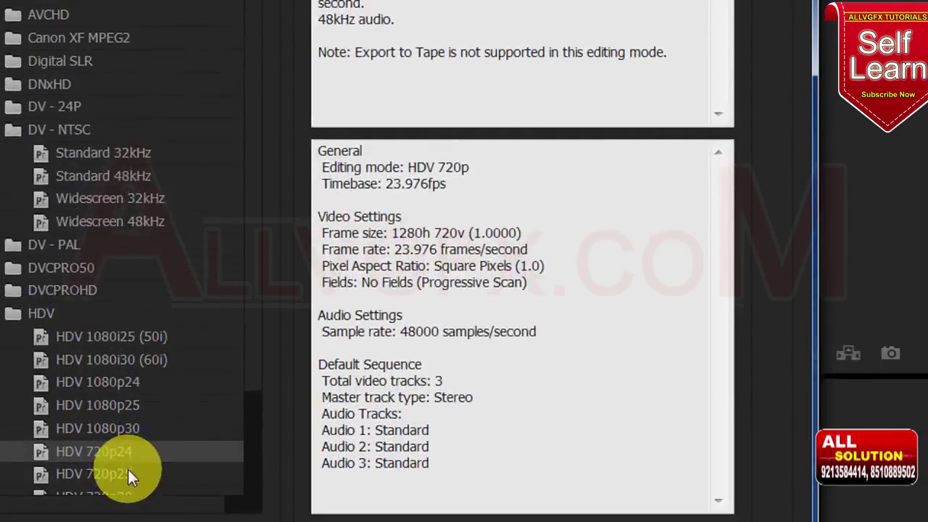
left_click(116, 464)
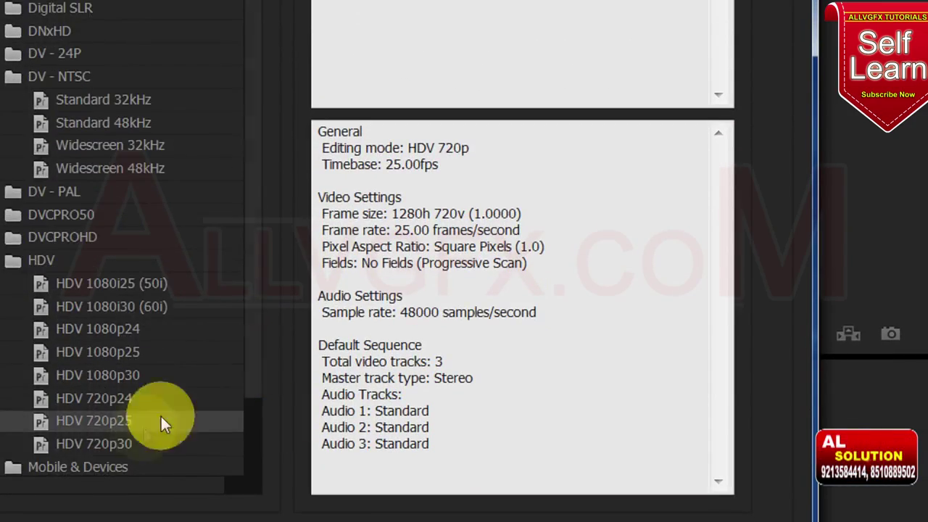
left_click(94, 441)
left_click(116, 276)
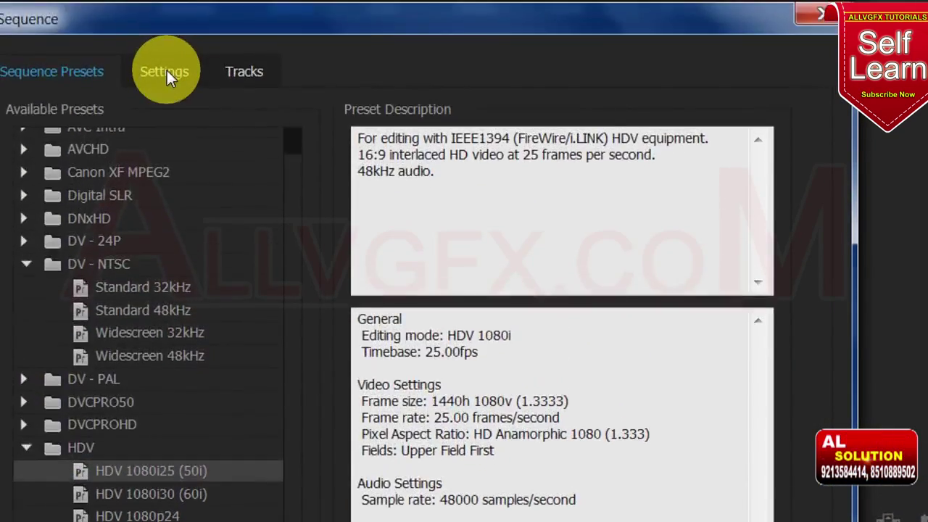
Step: Set Custom editing mode with a 1920 x 1080 frame and Square Pixels (1.0)
left_click(167, 83)
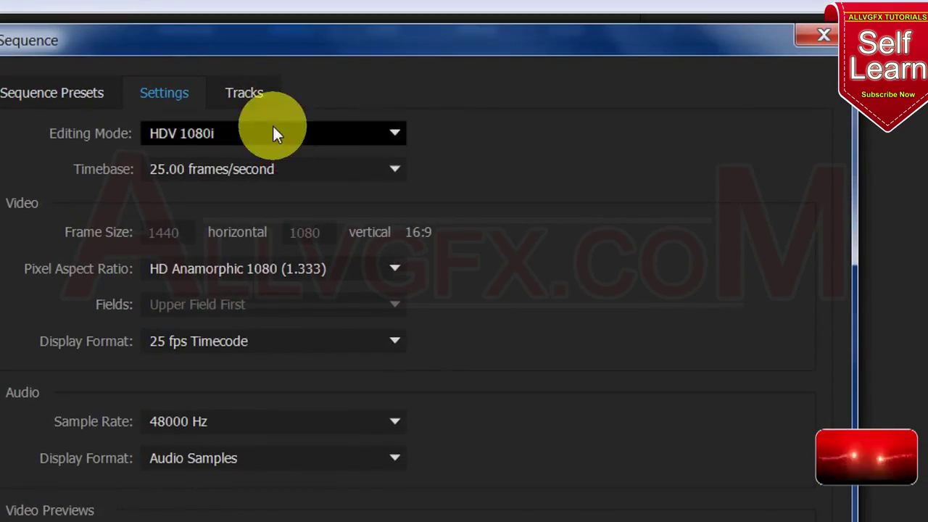
left_click(377, 135)
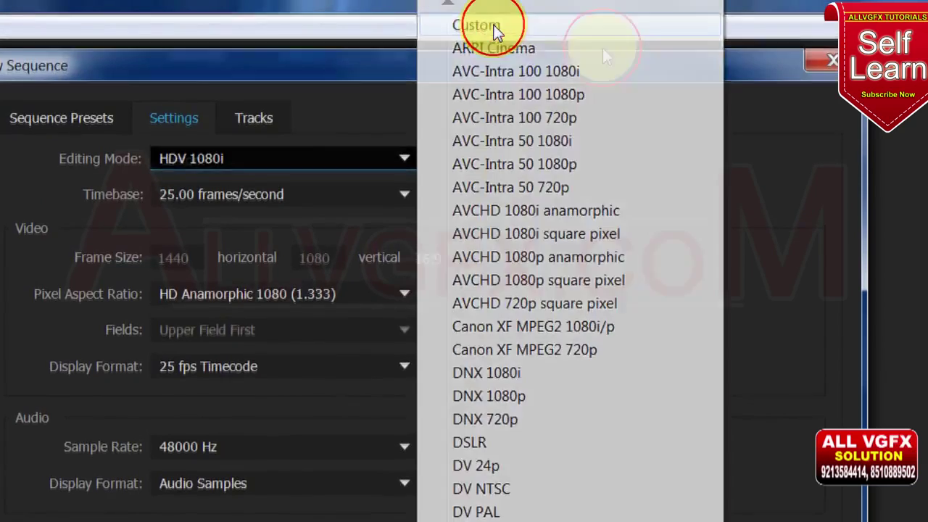
left_click(482, 16)
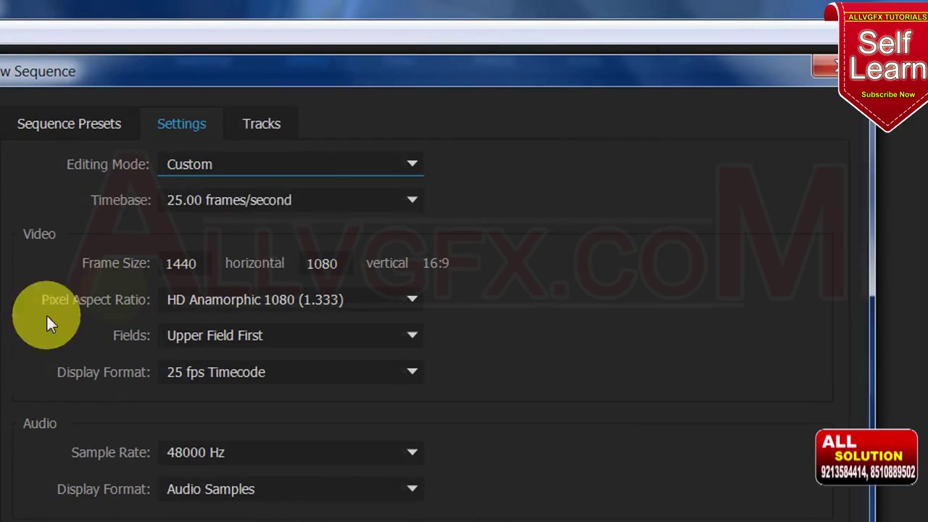
left_click(204, 264)
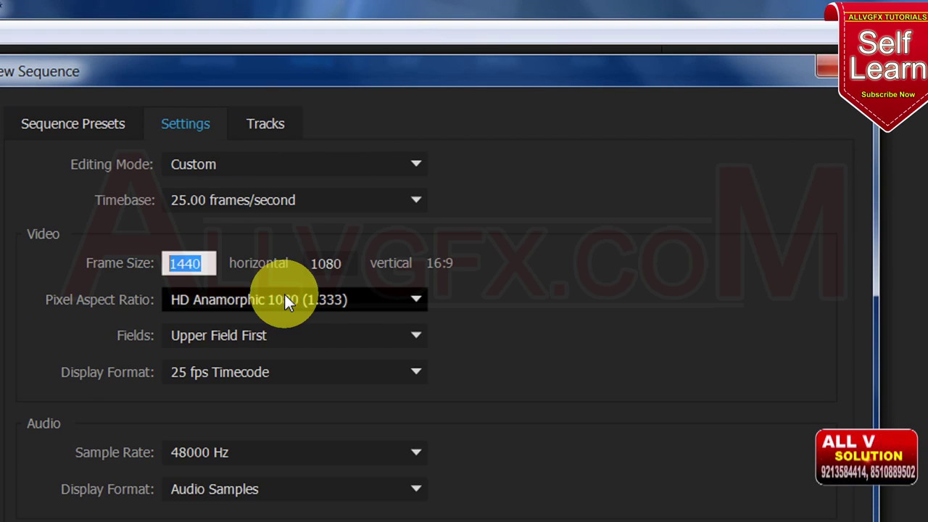
type("192")
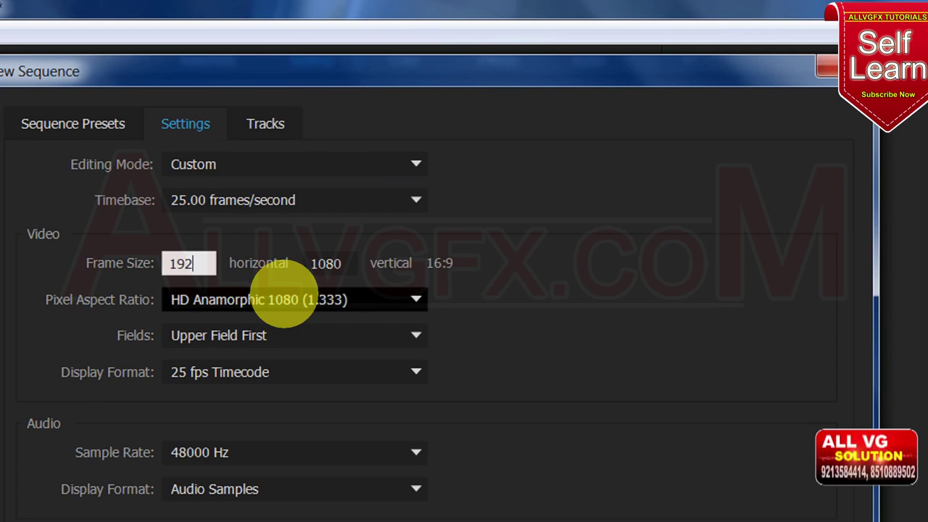
key("Tab")
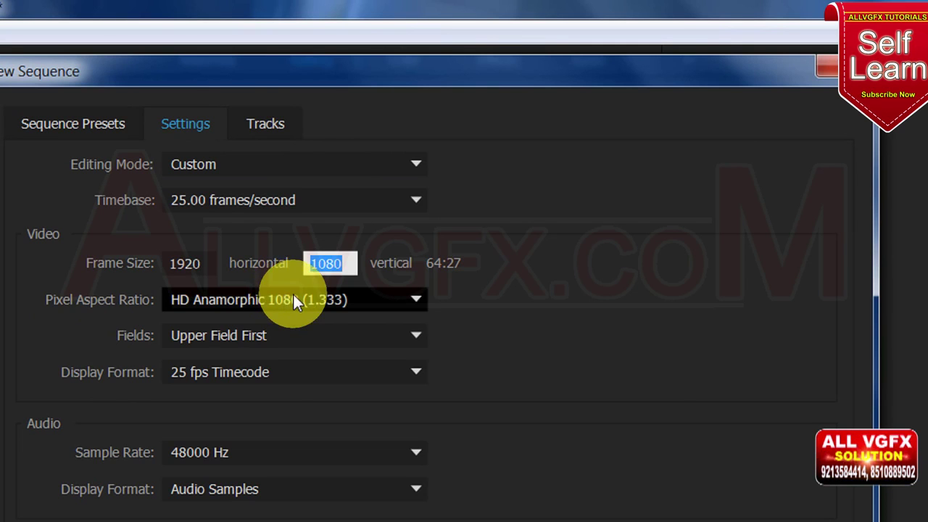
left_click(336, 305)
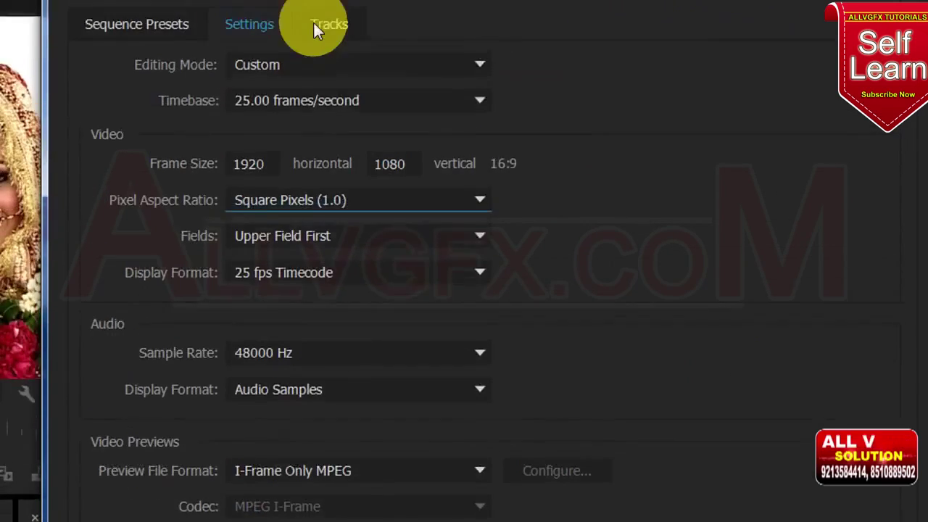
Step: Keep Audio 1 as a Standard track, then return to the Sequence Presets list
left_click(317, 57)
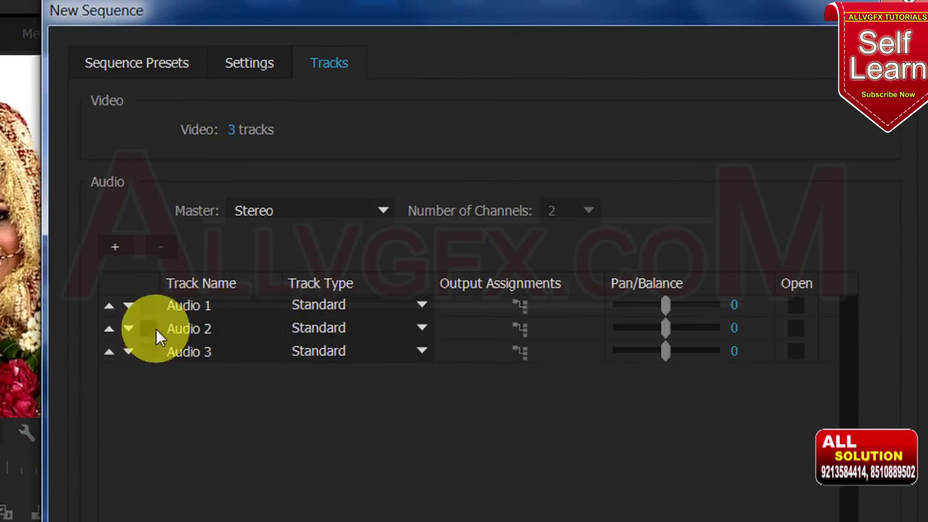
left_click(426, 306)
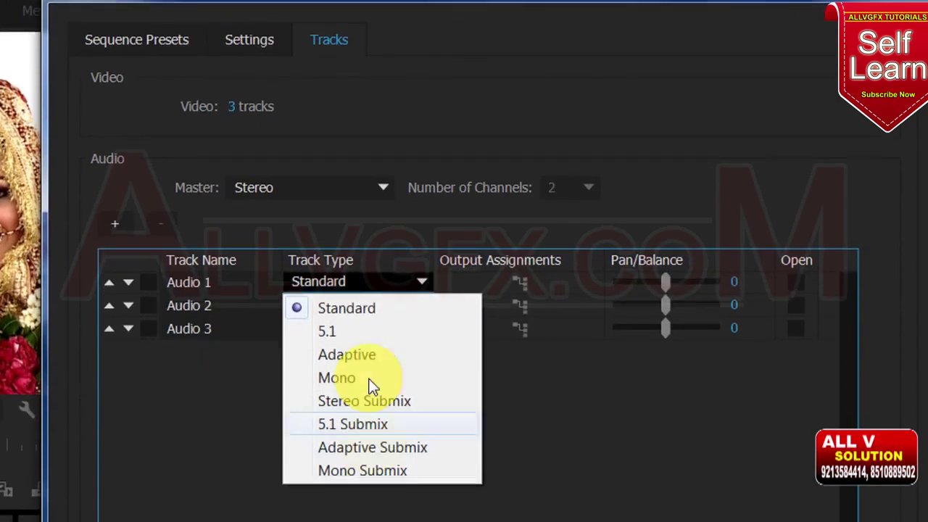
left_click(344, 309)
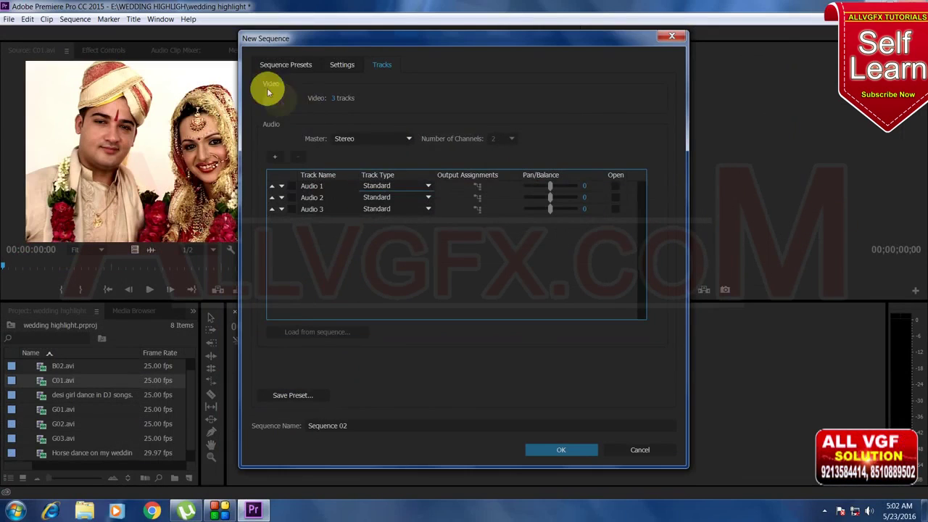
left_click(276, 64)
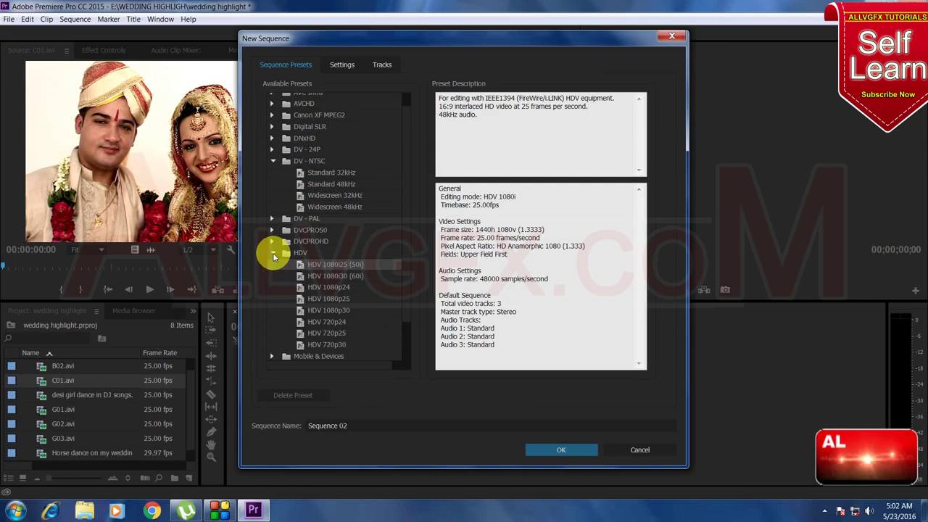
Step: Confirm the dialog to create Sequence 02 with the HDV 1080i25 (50i) settings
left_click(560, 450)
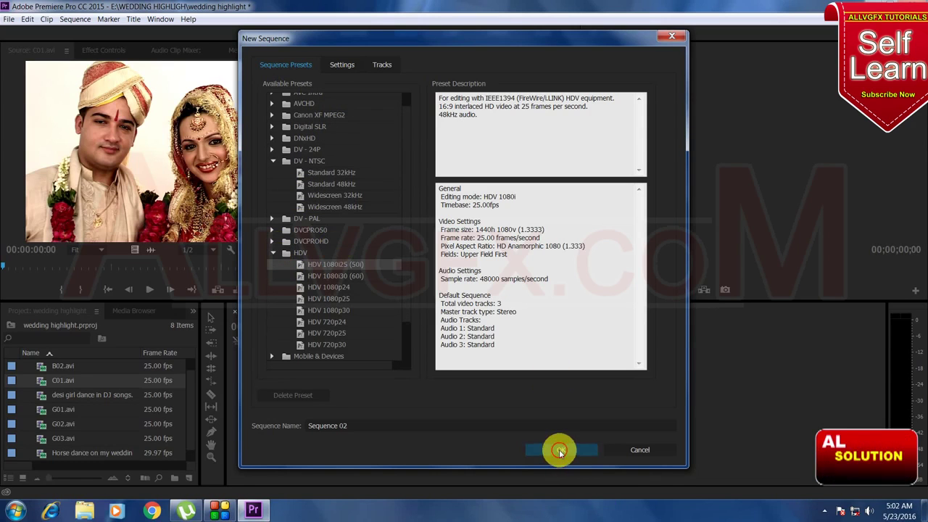